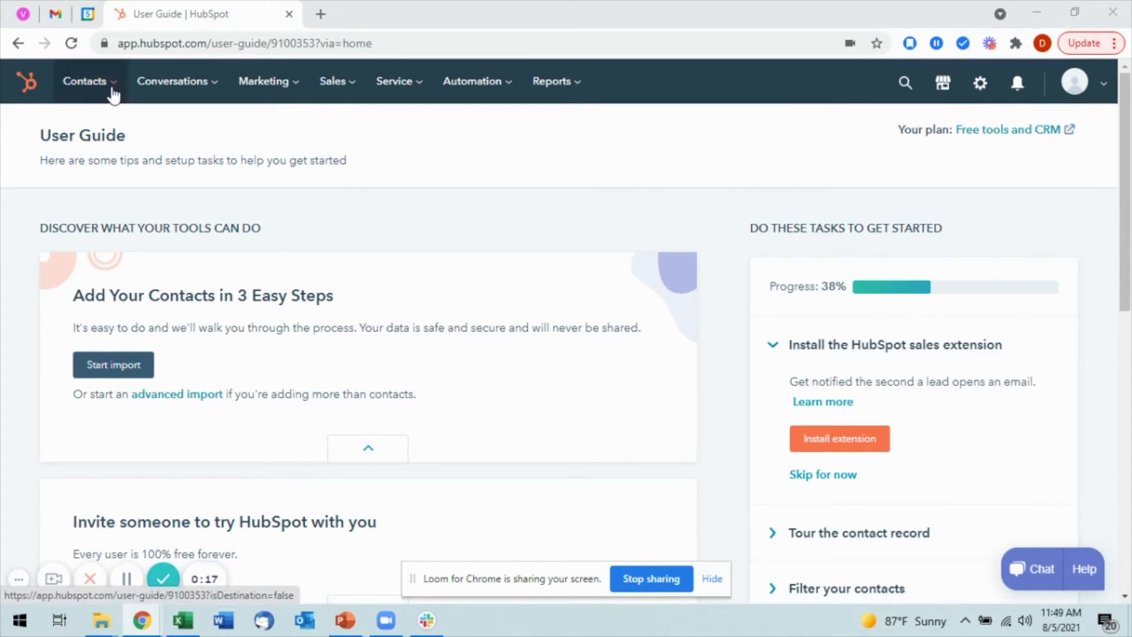
Step: Start a new contact-based active list named "Test" and proceed to its filter setup
{"action": "left_click", "coordinate": [112, 93]}
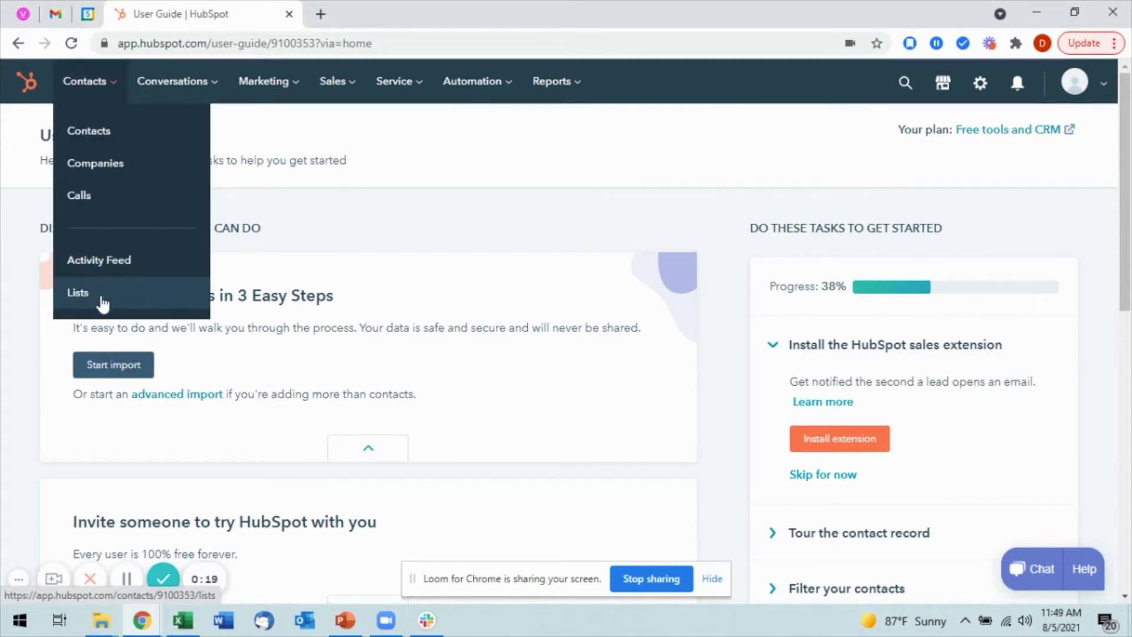
{"action": "left_click", "coordinate": [102, 300]}
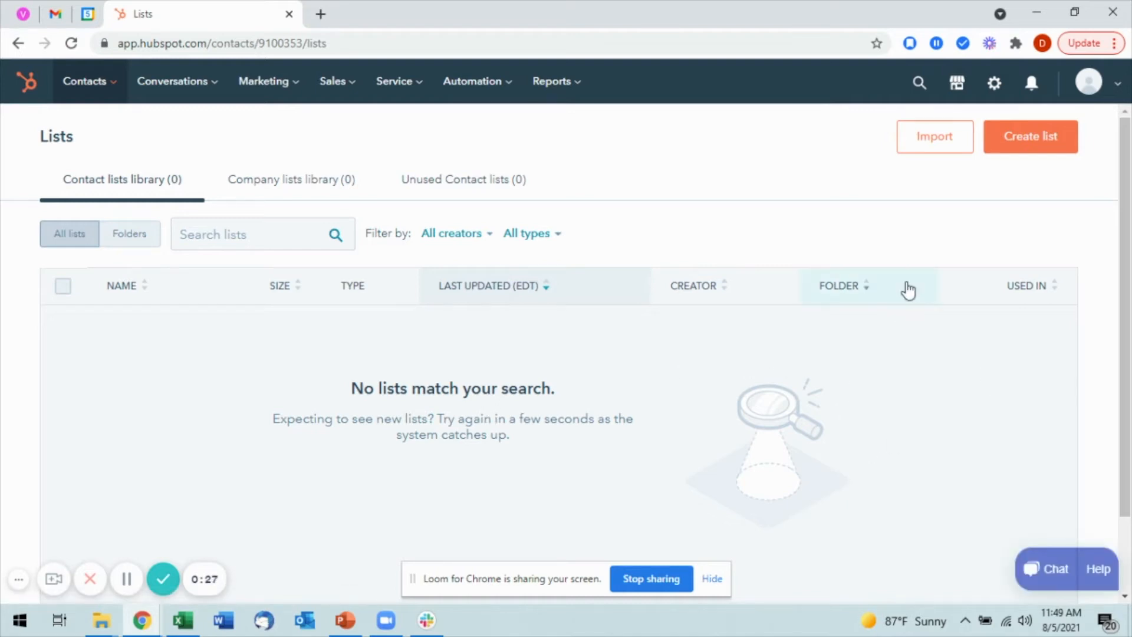
{"action": "left_click", "coordinate": [1038, 147]}
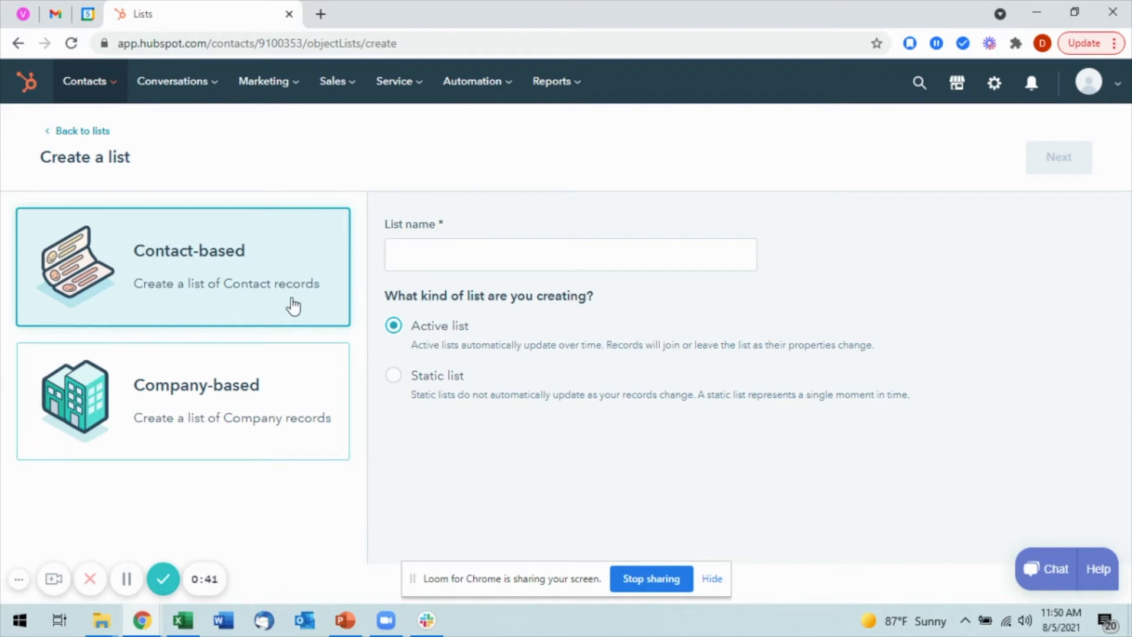
{"action": "left_click", "coordinate": [452, 263]}
{"action": "type", "text": "Test"}
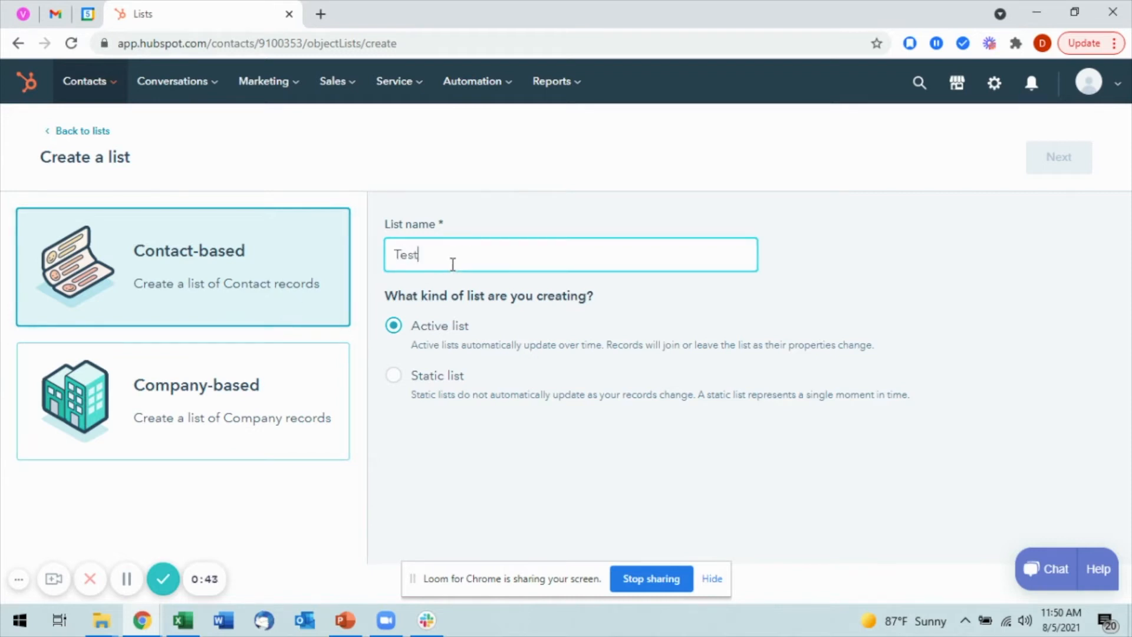
{"action": "left_click", "coordinate": [632, 300]}
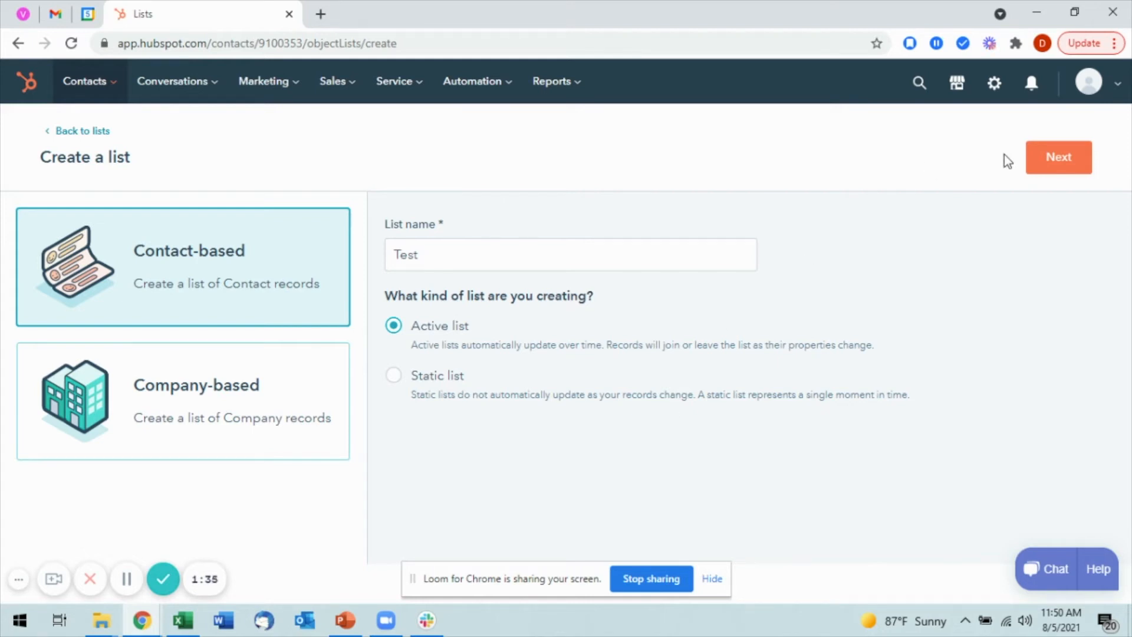
{"action": "left_click", "coordinate": [1055, 156]}
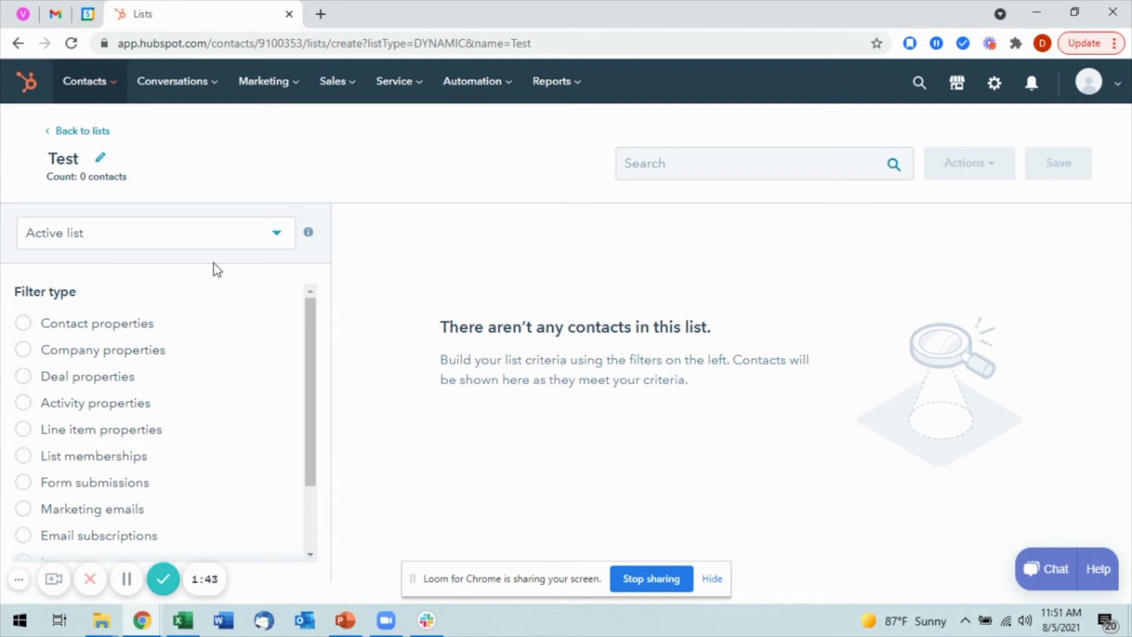
Step: Review the available list types and the full set of filter types for the Test list
{"action": "left_click", "coordinate": [263, 240]}
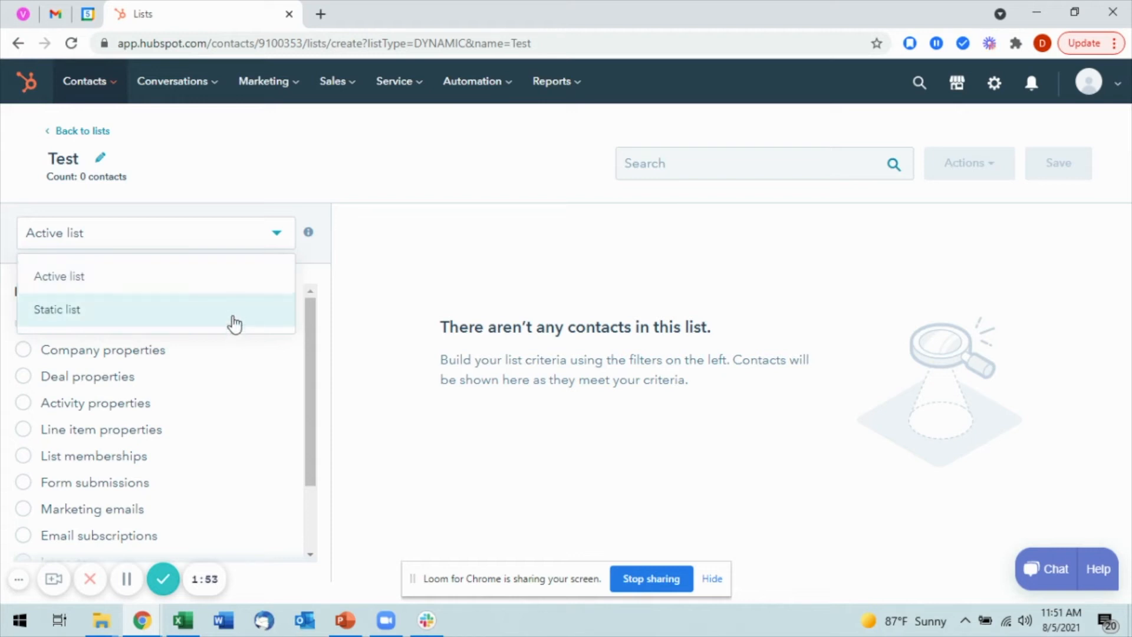
{"action": "left_click", "coordinate": [278, 232]}
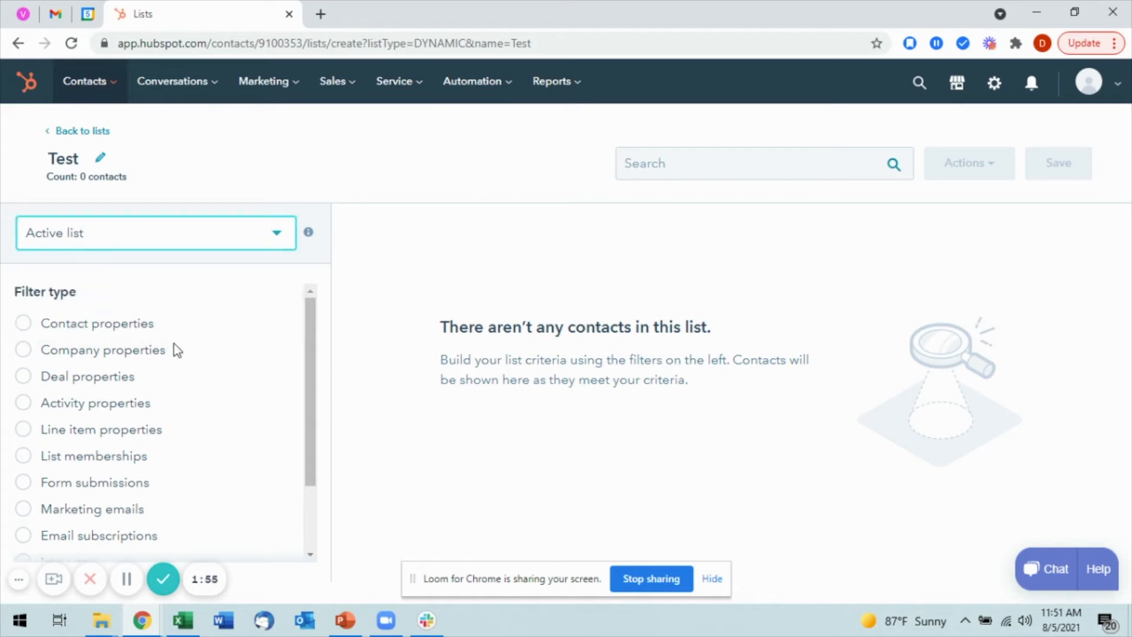
{"action": "scroll", "coordinate": [161, 387], "scroll_direction": "down", "scroll_amount": 1}
{"action": "scroll", "coordinate": [186, 427], "scroll_direction": "down", "scroll_amount": 2}
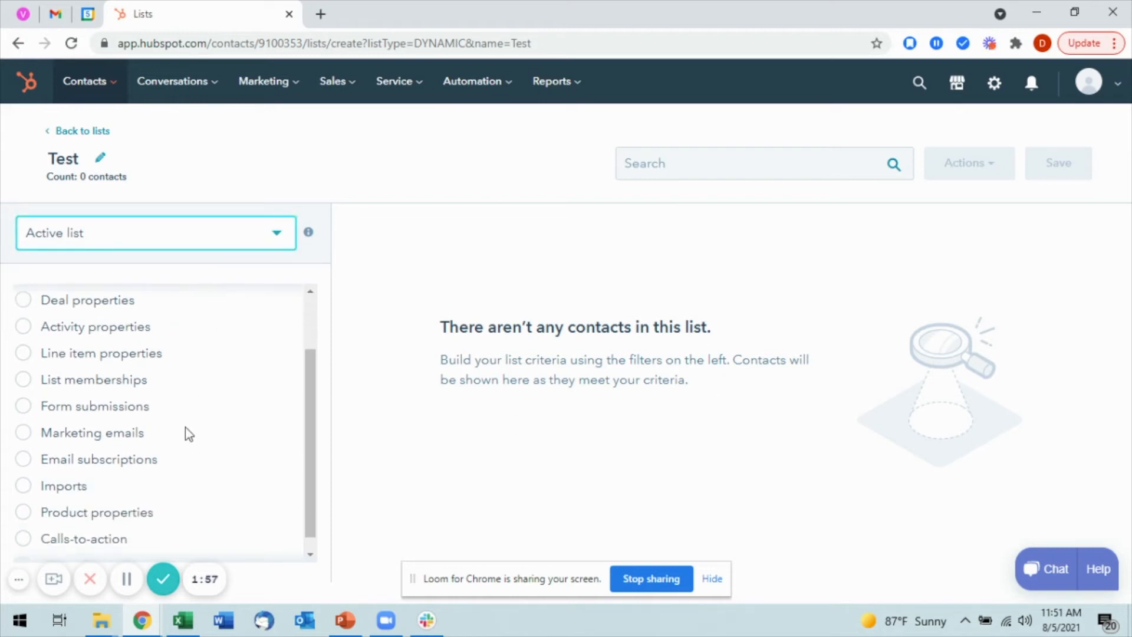
{"action": "scroll", "coordinate": [175, 444], "scroll_direction": "down", "scroll_amount": 1}
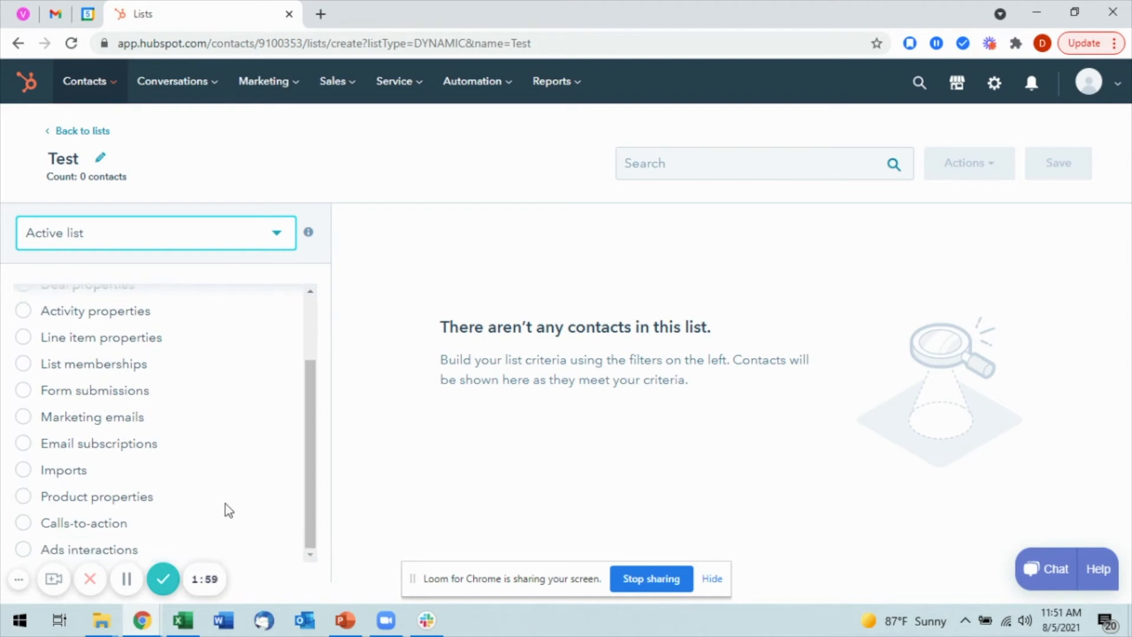
{"action": "scroll", "coordinate": [182, 482], "scroll_direction": "up", "scroll_amount": 3}
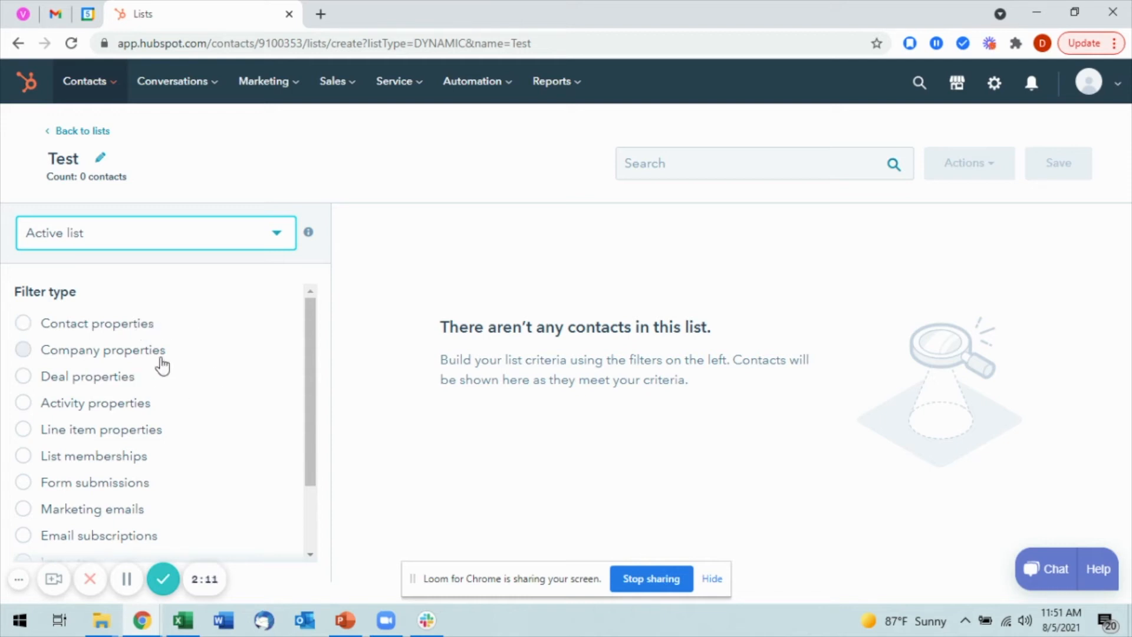
{"action": "scroll", "coordinate": [218, 416], "scroll_direction": "down", "scroll_amount": 3}
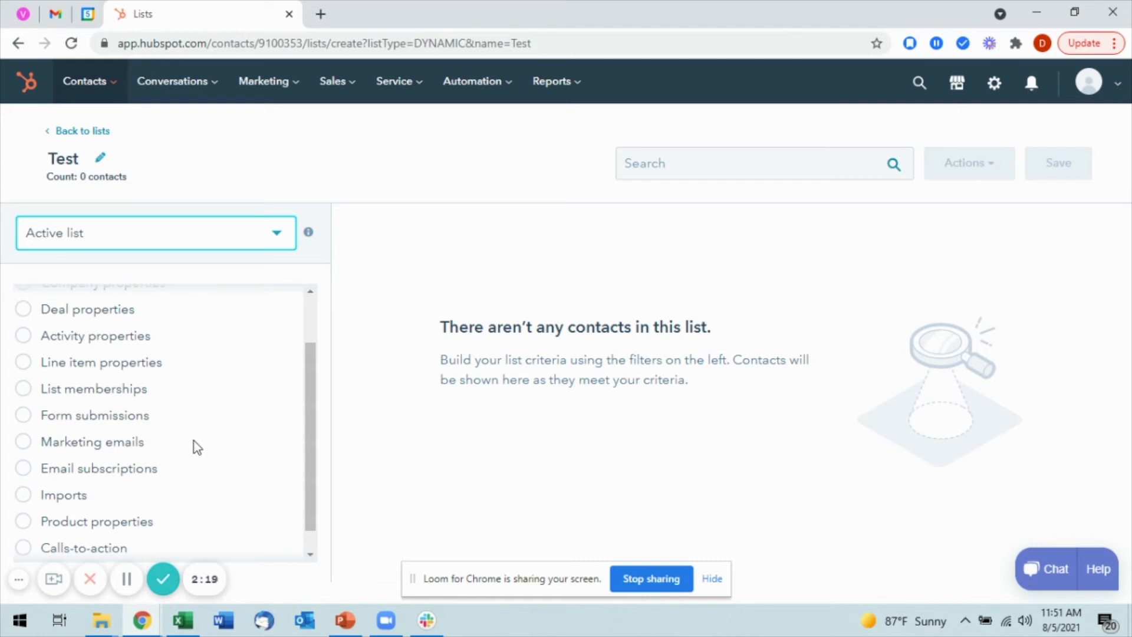
{"action": "scroll", "coordinate": [194, 441], "scroll_direction": "up", "scroll_amount": 3}
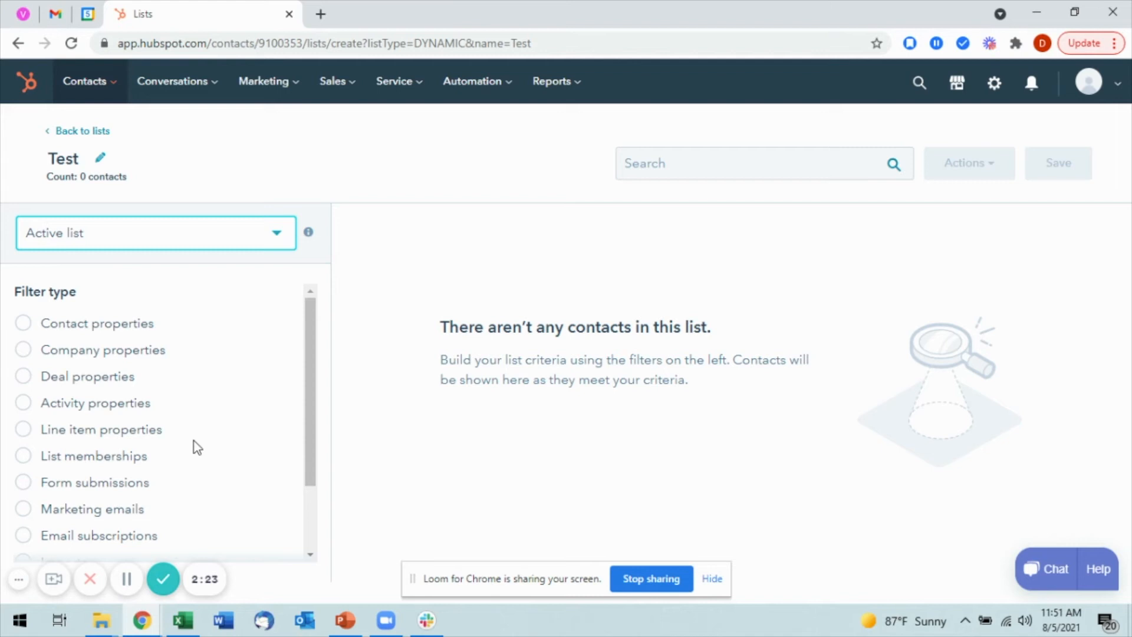
Step: Choose the Status contact property as the filter criterion for the Test list
{"action": "left_click", "coordinate": [76, 328]}
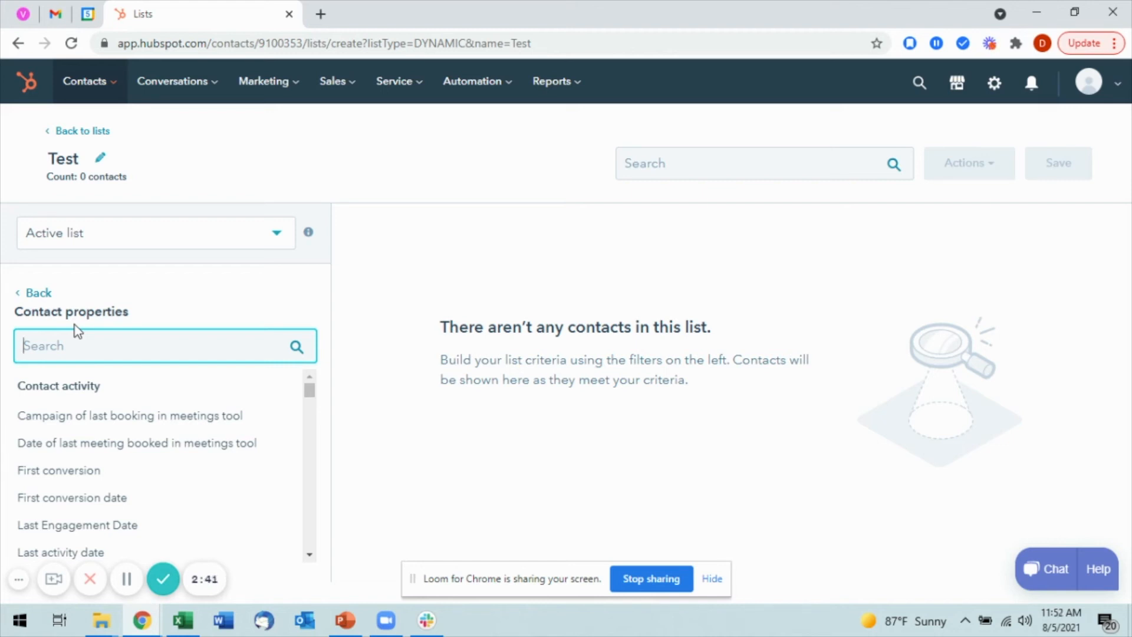
{"action": "scroll", "coordinate": [166, 471], "scroll_direction": "down", "scroll_amount": 2}
{"action": "scroll", "coordinate": [165, 464], "scroll_direction": "down", "scroll_amount": 3}
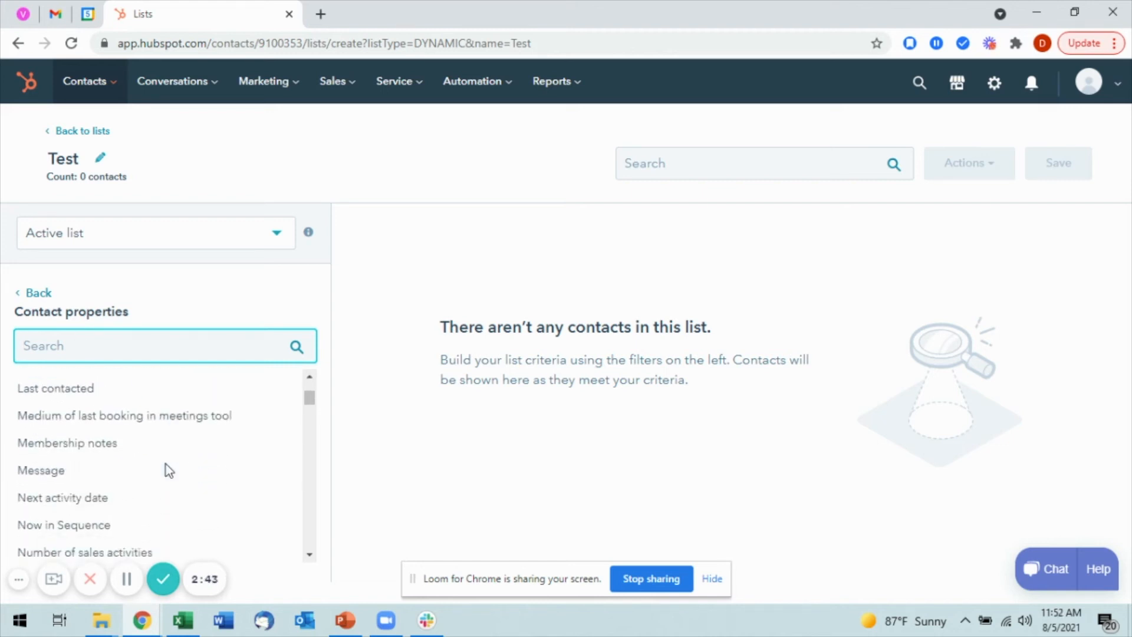
{"action": "scroll", "coordinate": [185, 452], "scroll_direction": "down", "scroll_amount": 3}
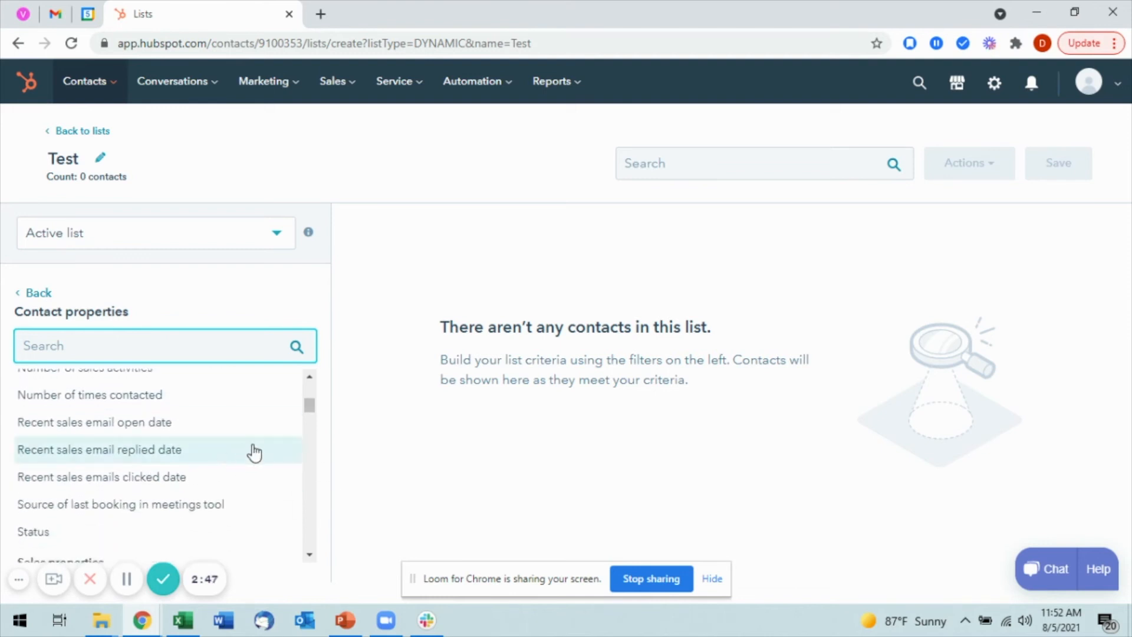
{"action": "scroll", "coordinate": [259, 449], "scroll_direction": "down", "scroll_amount": 1}
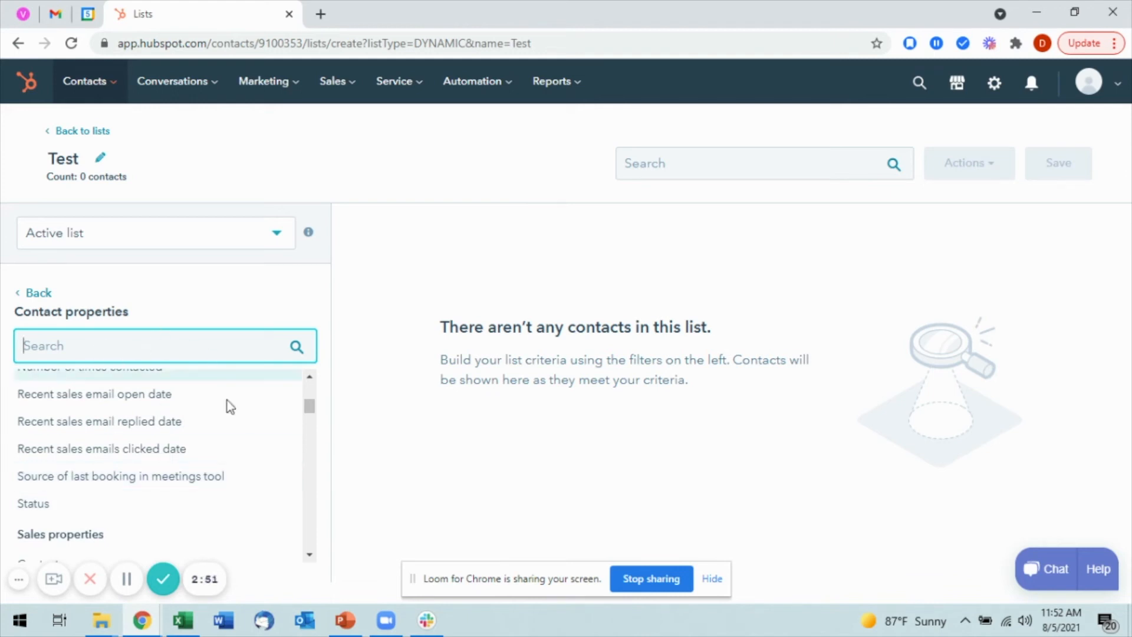
{"action": "left_click", "coordinate": [47, 507]}
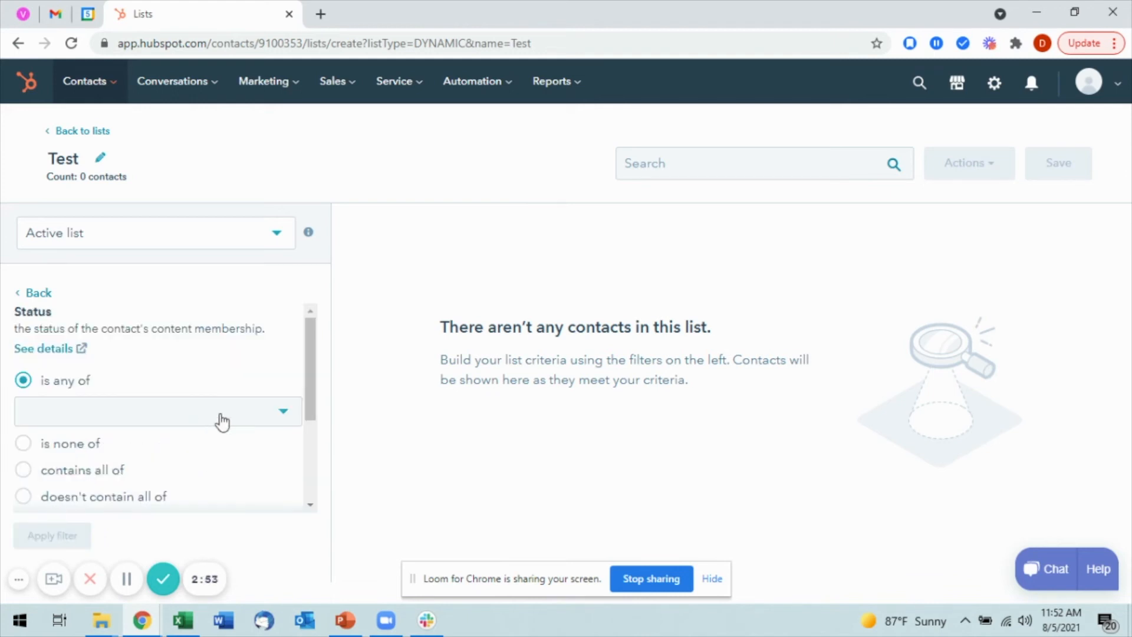
Step: Examine the condition options offered for the Status filter, from "is any of" to "has never been any of"
{"action": "scroll", "coordinate": [220, 420], "scroll_direction": "down", "scroll_amount": 1}
{"action": "scroll", "coordinate": [189, 407], "scroll_direction": "up", "scroll_amount": 1}
{"action": "scroll", "coordinate": [182, 414], "scroll_direction": "up", "scroll_amount": 1}
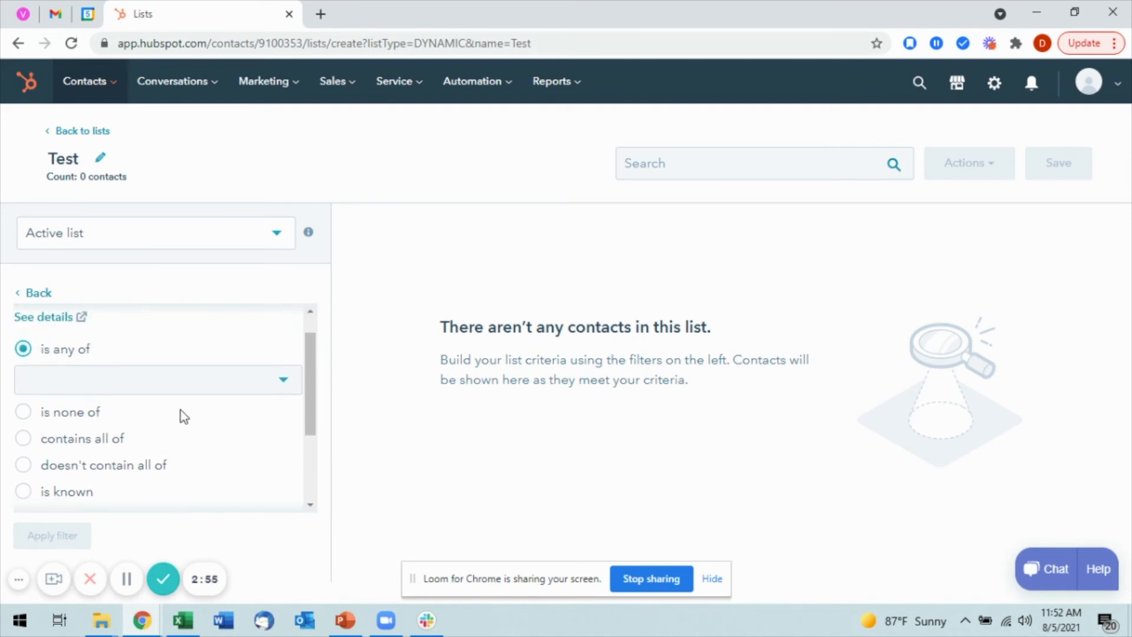
{"action": "scroll", "coordinate": [162, 458], "scroll_direction": "down", "scroll_amount": 1}
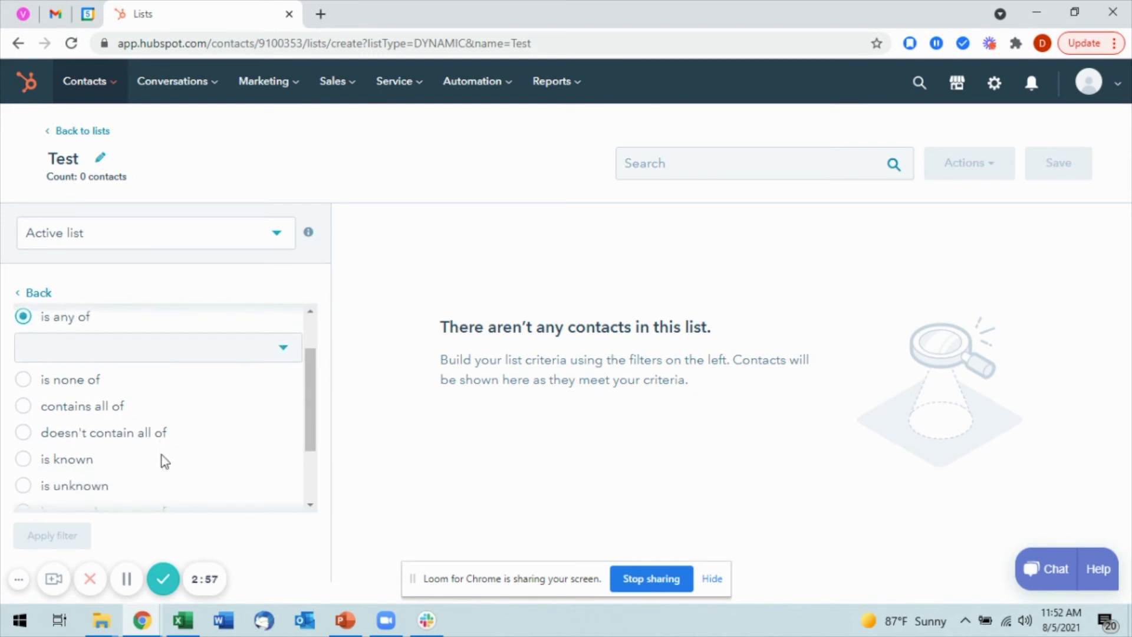
{"action": "scroll", "coordinate": [189, 472], "scroll_direction": "up", "scroll_amount": 1}
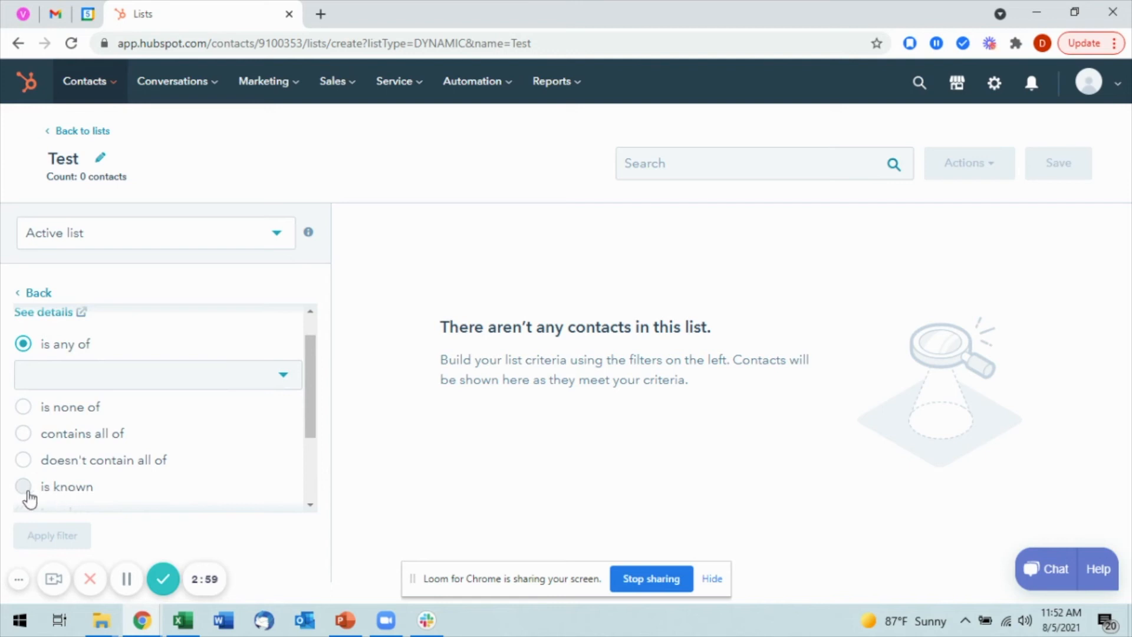
{"action": "scroll", "coordinate": [101, 487], "scroll_direction": "down", "scroll_amount": 1}
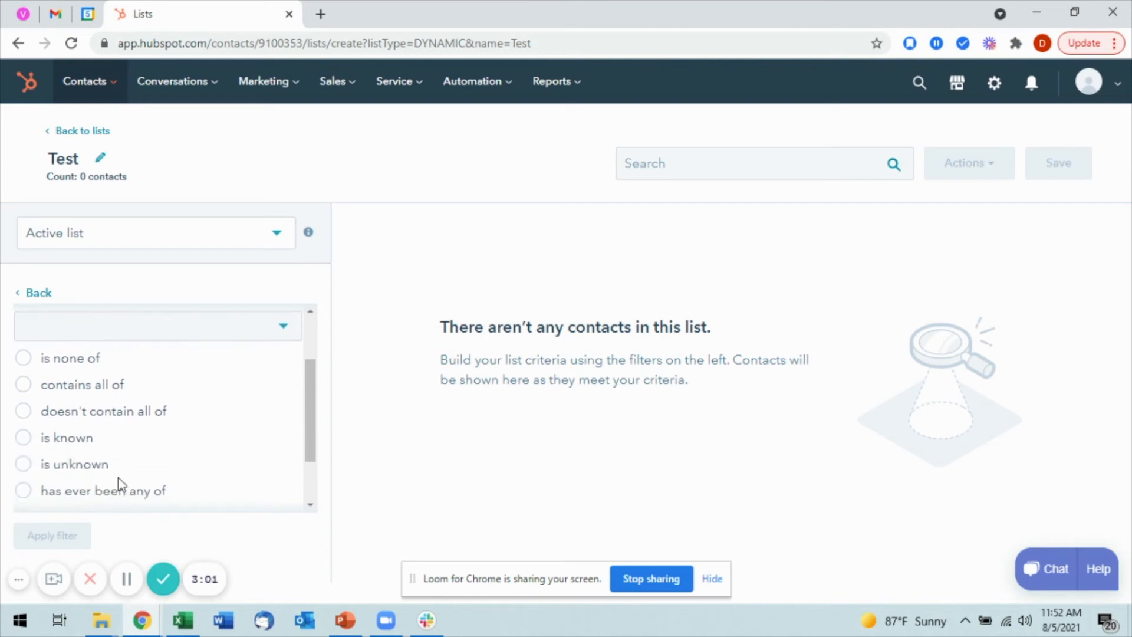
{"action": "scroll", "coordinate": [153, 454], "scroll_direction": "up", "scroll_amount": 1}
{"action": "scroll", "coordinate": [195, 451], "scroll_direction": "down", "scroll_amount": 1}
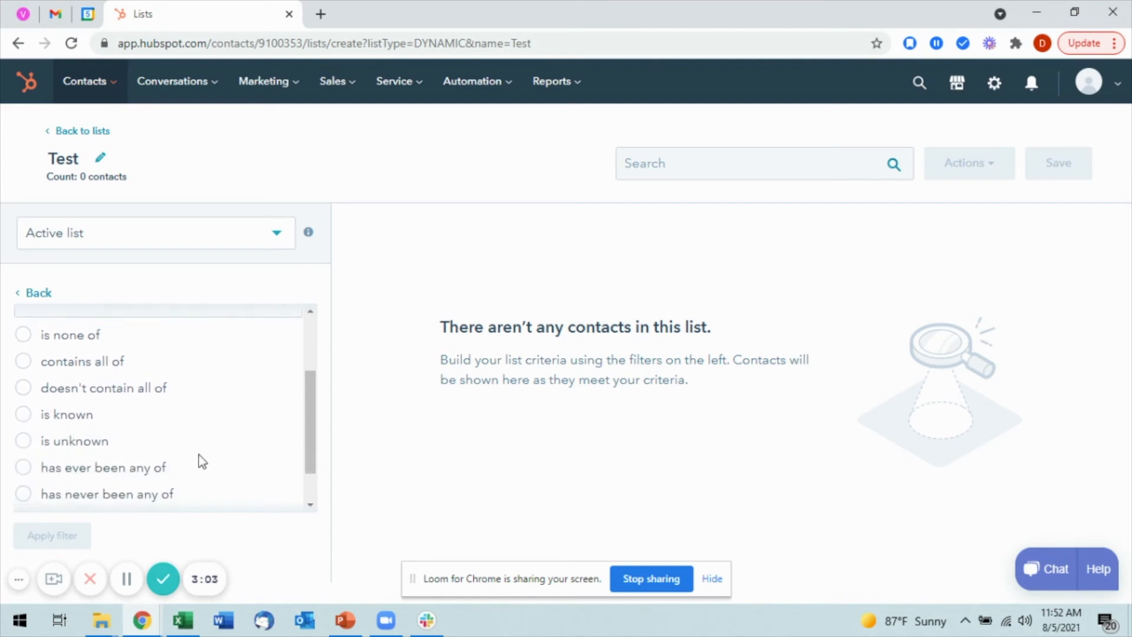
{"action": "scroll", "coordinate": [157, 478], "scroll_direction": "up", "scroll_amount": 1}
{"action": "scroll", "coordinate": [177, 465], "scroll_direction": "down", "scroll_amount": 2}
{"action": "scroll", "coordinate": [202, 475], "scroll_direction": "up", "scroll_amount": 3}
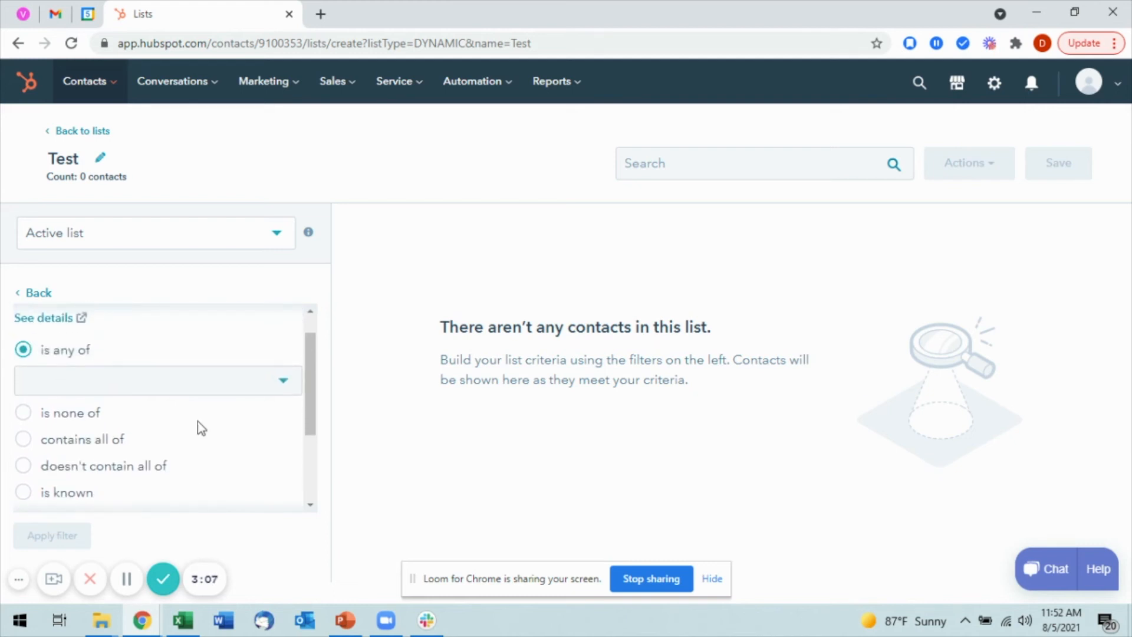
{"action": "scroll", "coordinate": [134, 422], "scroll_direction": "up", "scroll_amount": 1}
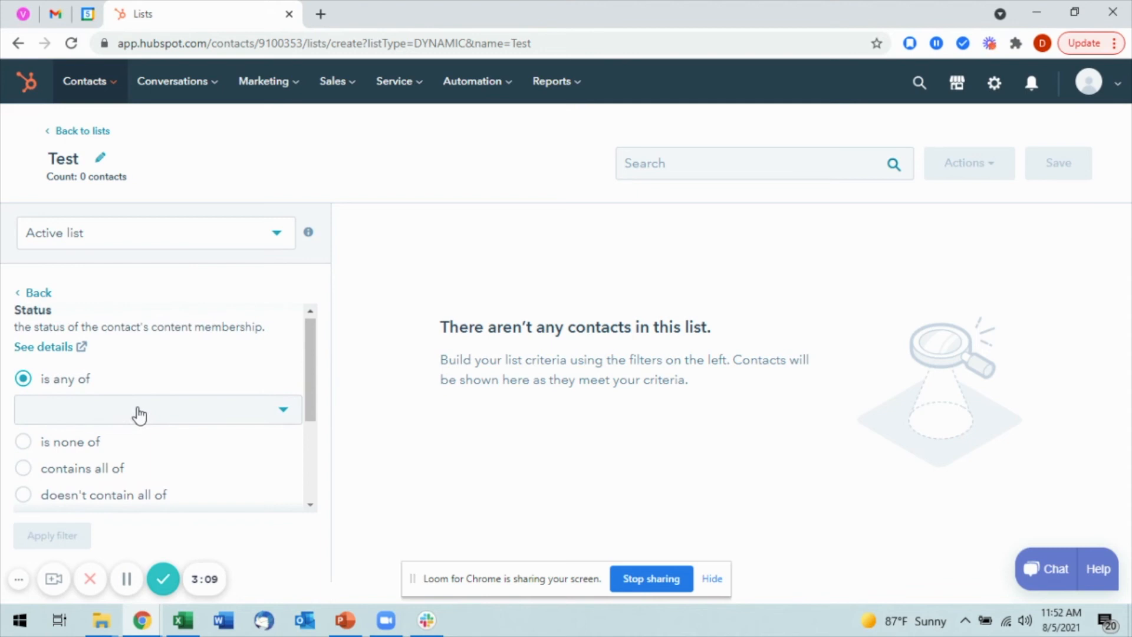
Step: Apply the filter "Status is any of Active" to the Test list and save the list
{"action": "left_click", "coordinate": [140, 412]}
{"action": "scroll", "coordinate": [177, 407], "scroll_direction": "down", "scroll_amount": 1}
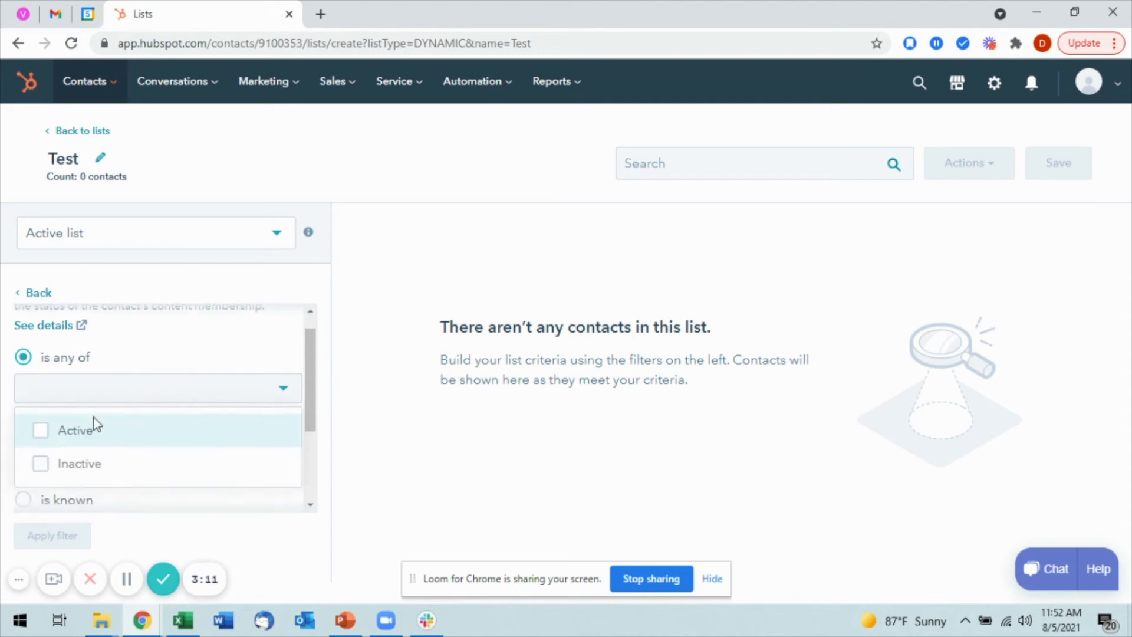
{"action": "left_click", "coordinate": [39, 434]}
{"action": "left_click", "coordinate": [230, 391]}
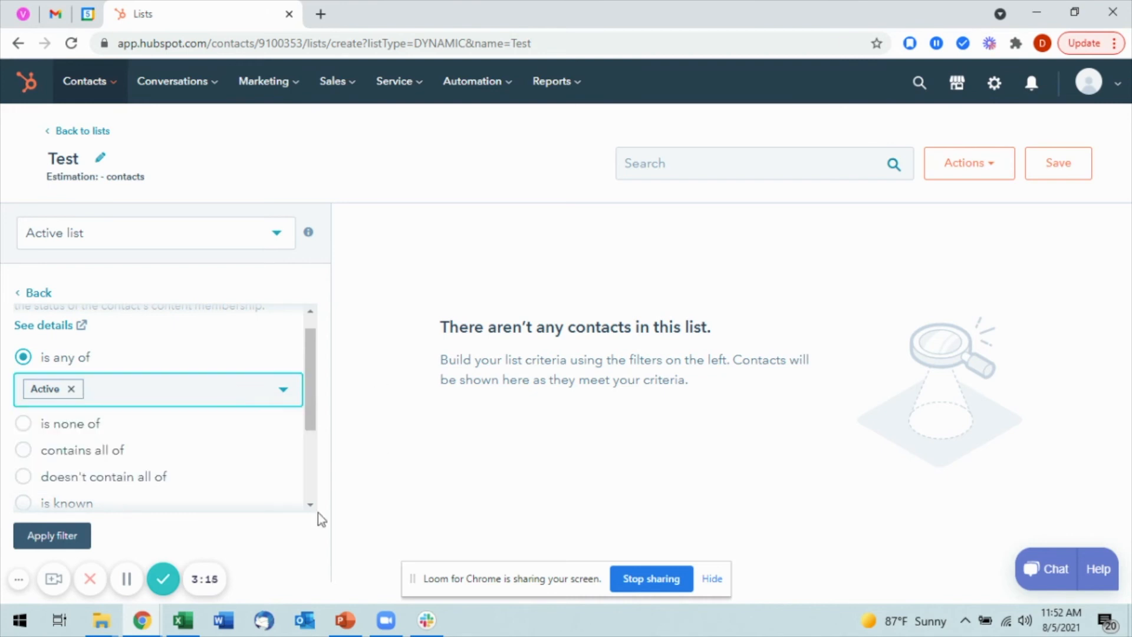
{"action": "left_click", "coordinate": [69, 538]}
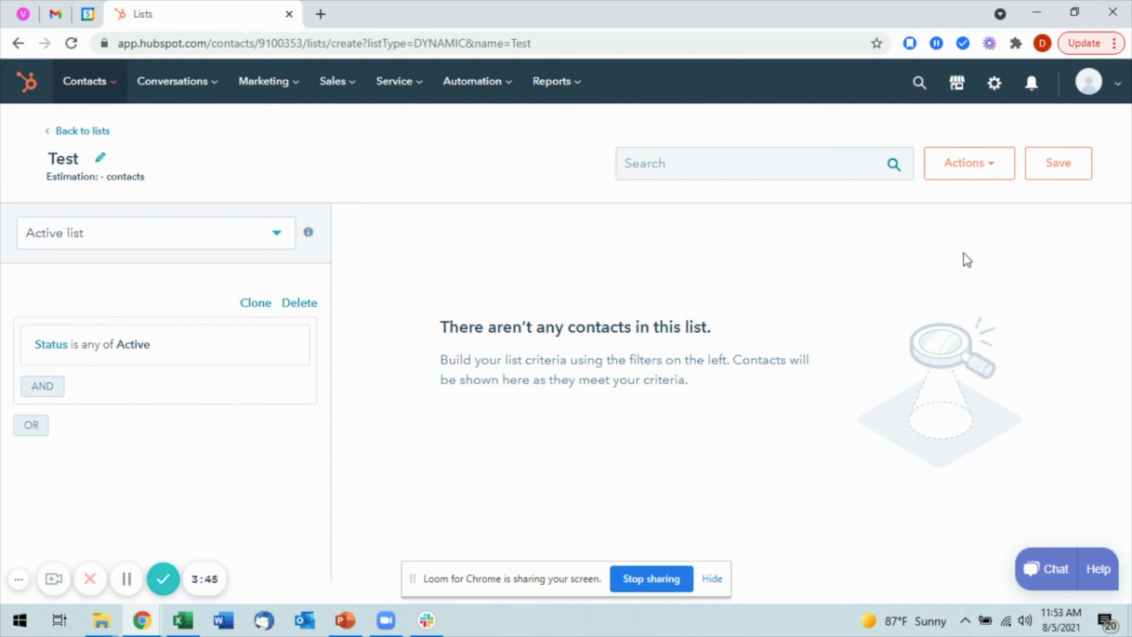
{"action": "left_click", "coordinate": [1061, 186]}
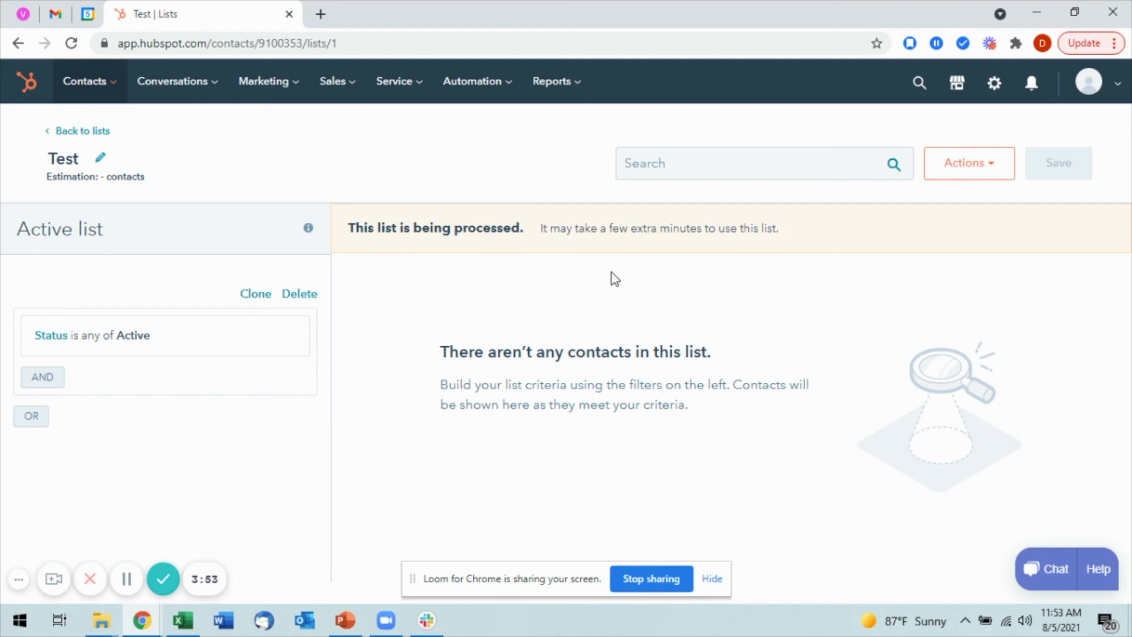
Step: Check the saved Test list by opening it from the contact lists library, and return to the library
{"action": "left_click", "coordinate": [88, 134]}
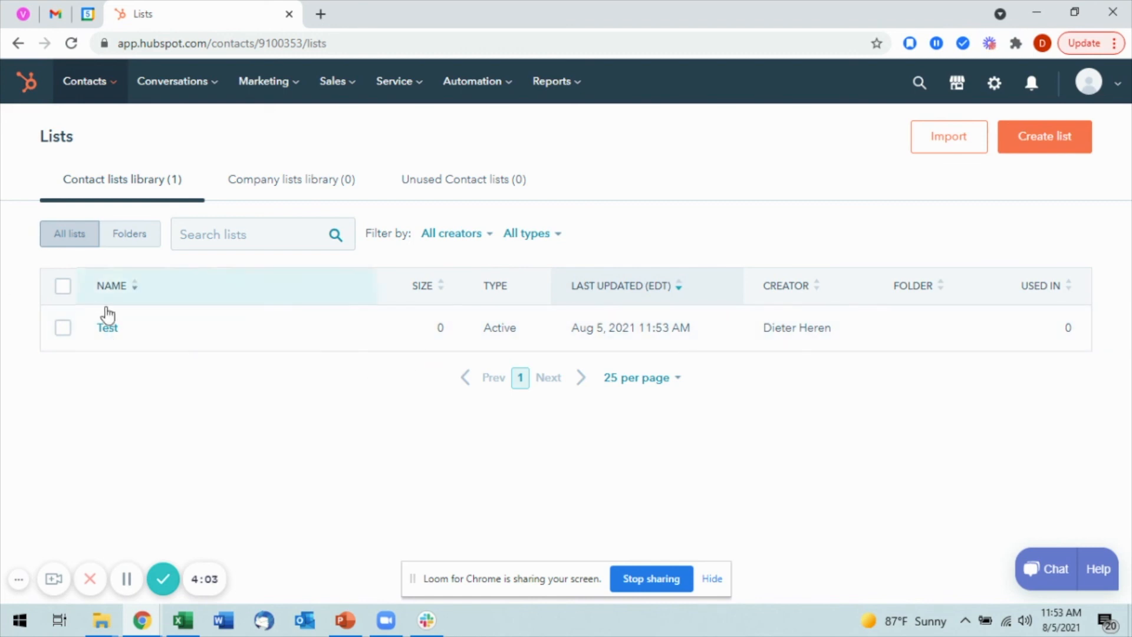
{"action": "left_click", "coordinate": [110, 328]}
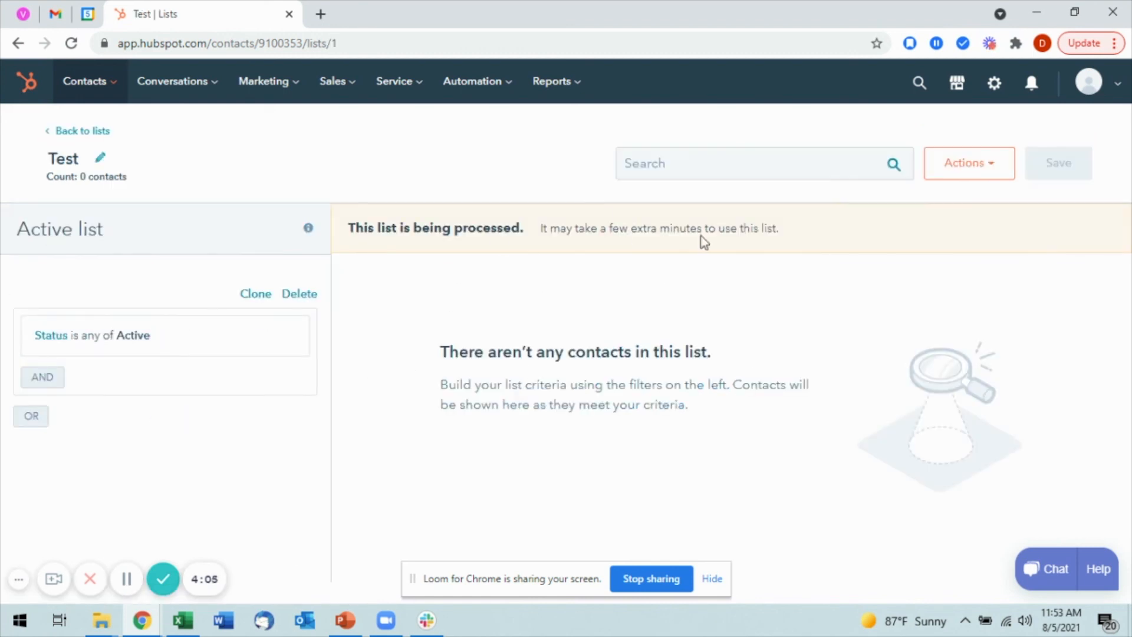
{"action": "left_click", "coordinate": [69, 130]}
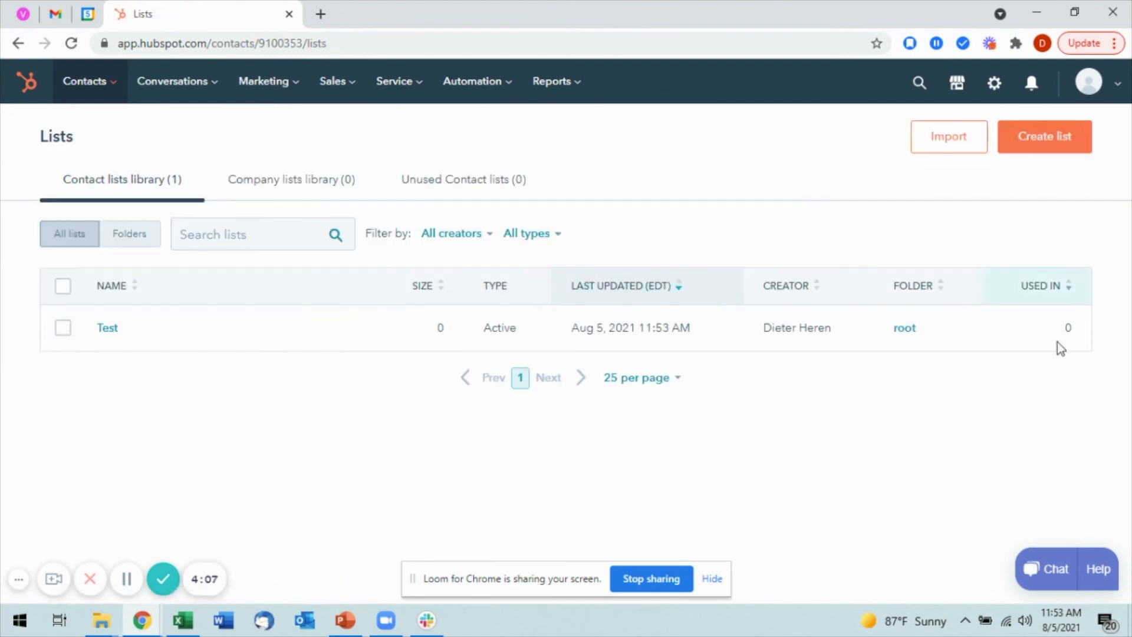